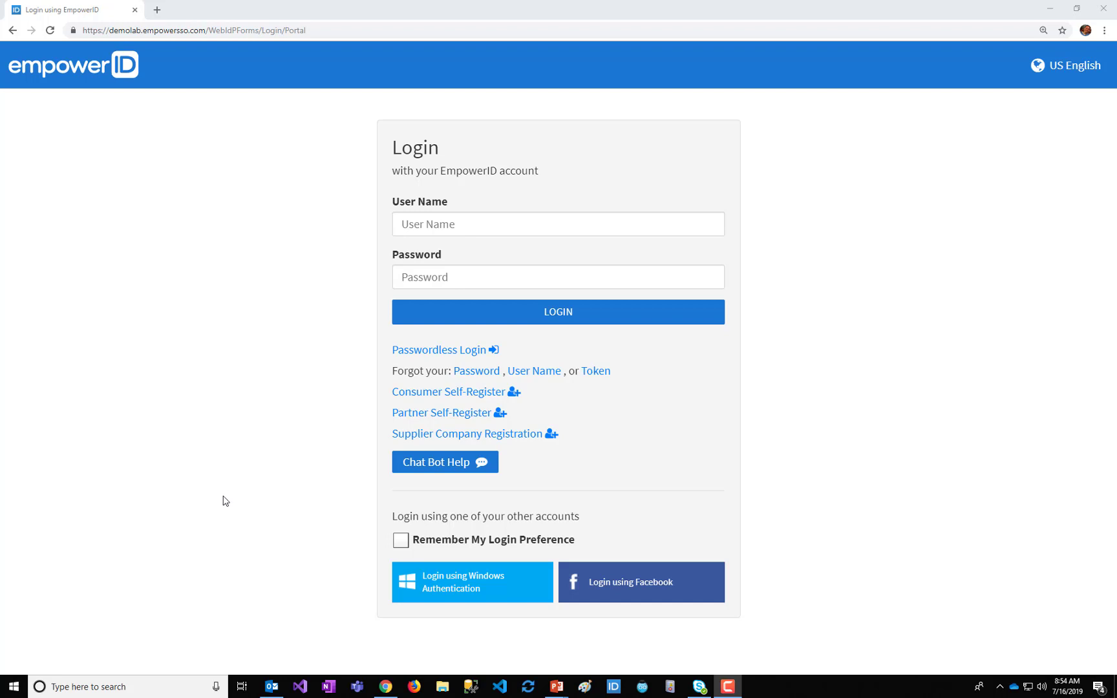
- Log in to EmpowerID with the PAM user account and its password
{"action": "left_click", "coordinate": [438, 224]}
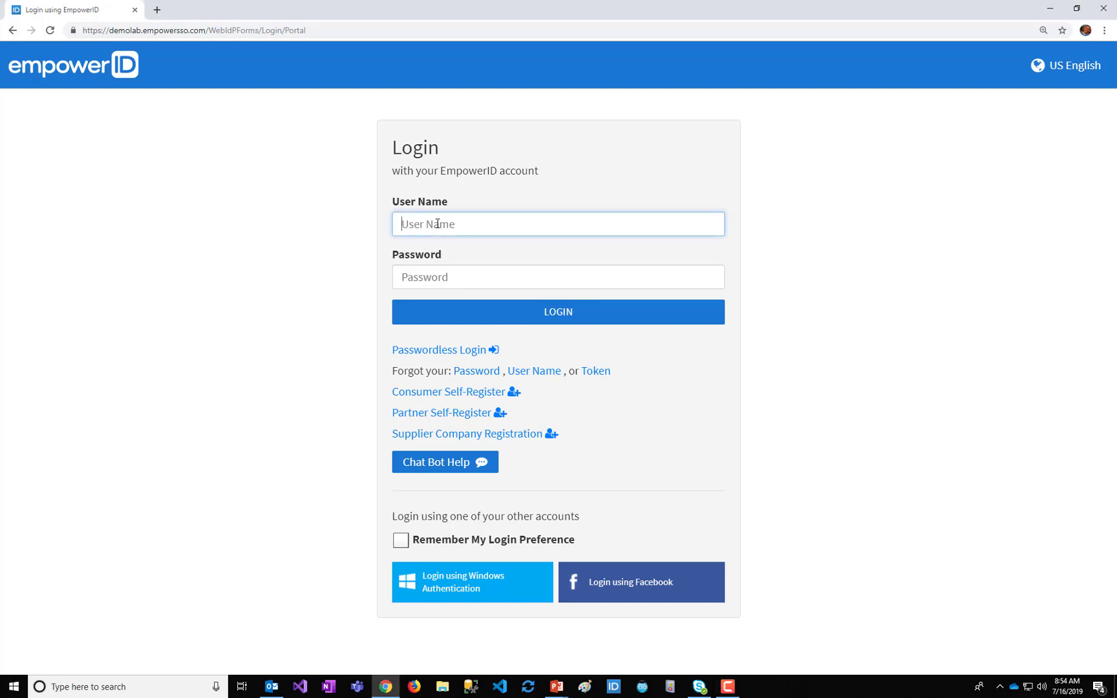
{"action": "type", "text": "pamuser"}
{"action": "key", "text": "Tab"}
{"action": "type", "text": "••••••••"}
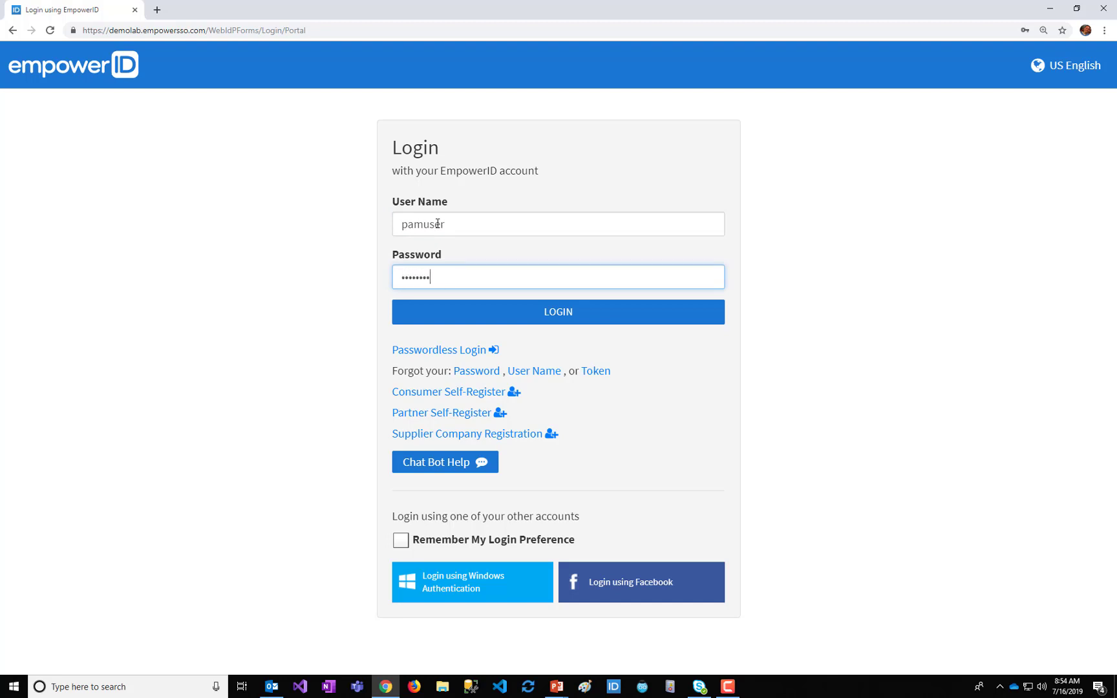
{"action": "key", "text": "Return"}
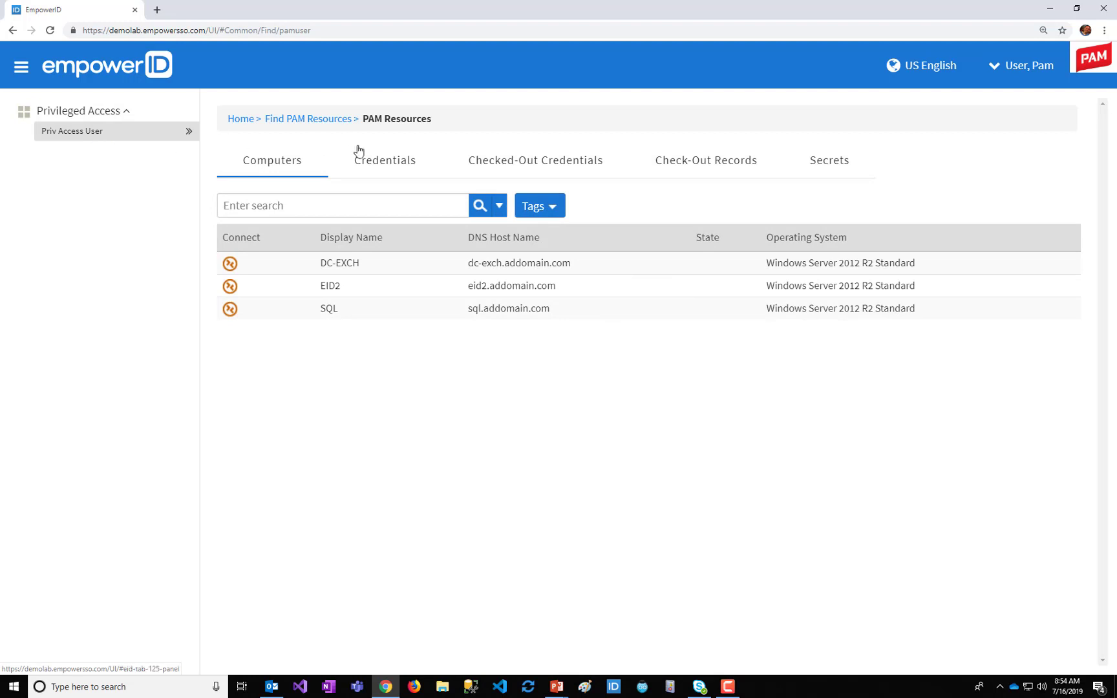
- Review the PAM credentials and EmpowerID admin Creds actions, then list the PAM computers
{"action": "left_click", "coordinate": [368, 169]}
{"action": "left_click", "coordinate": [415, 293]}
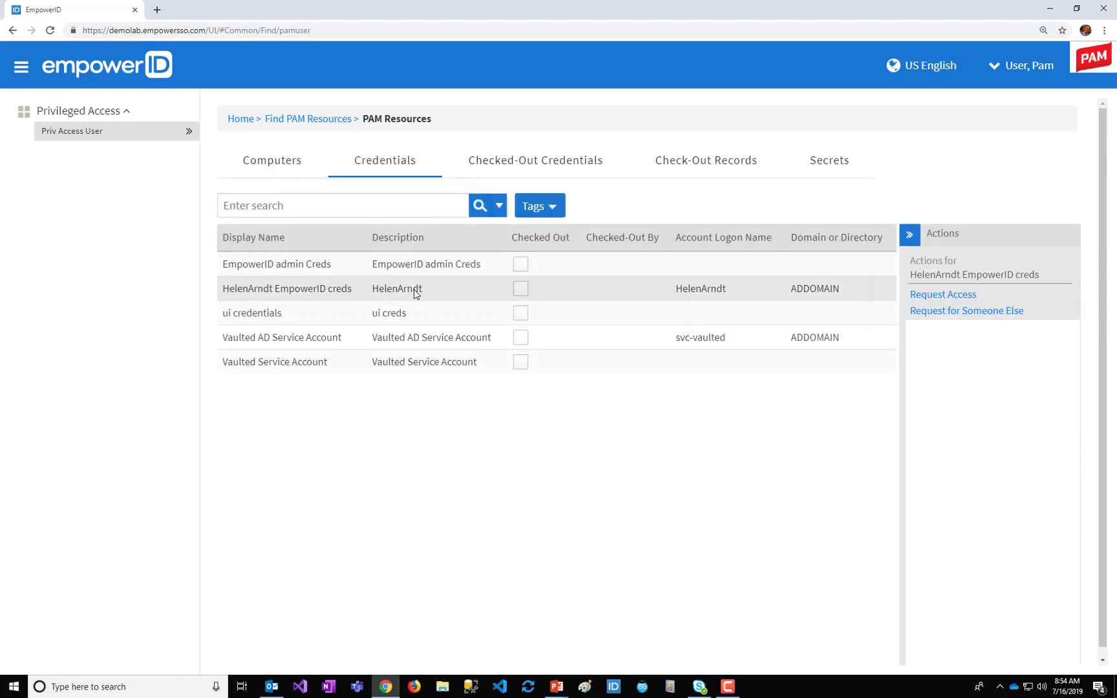
{"action": "left_click", "coordinate": [415, 273]}
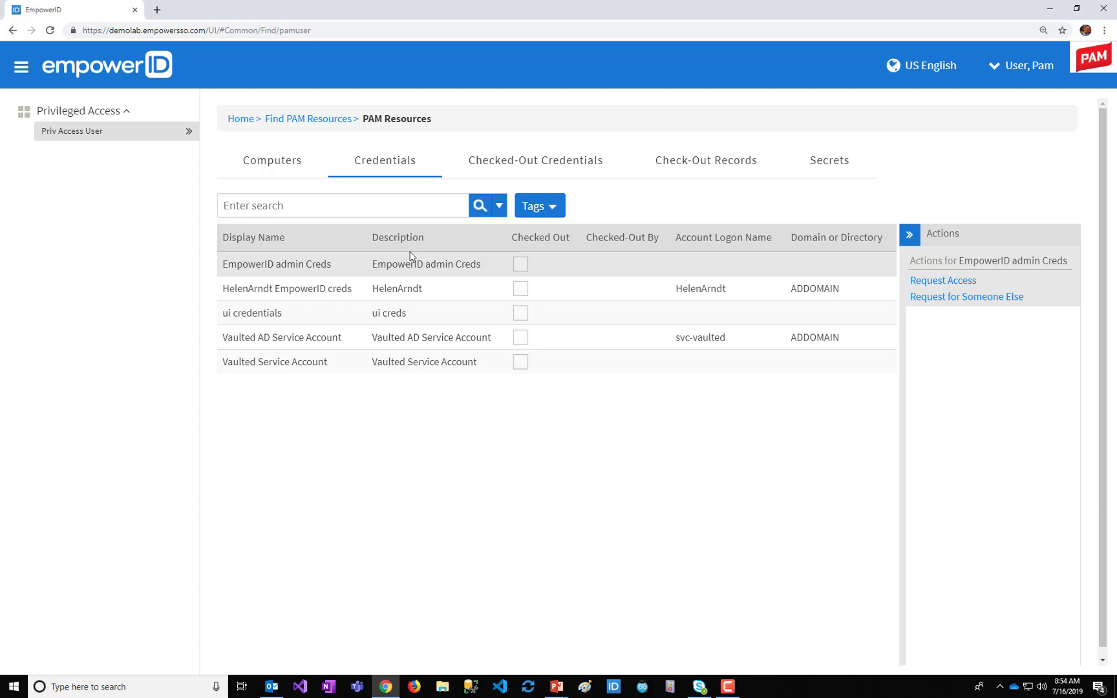
{"action": "left_click", "coordinate": [273, 160]}
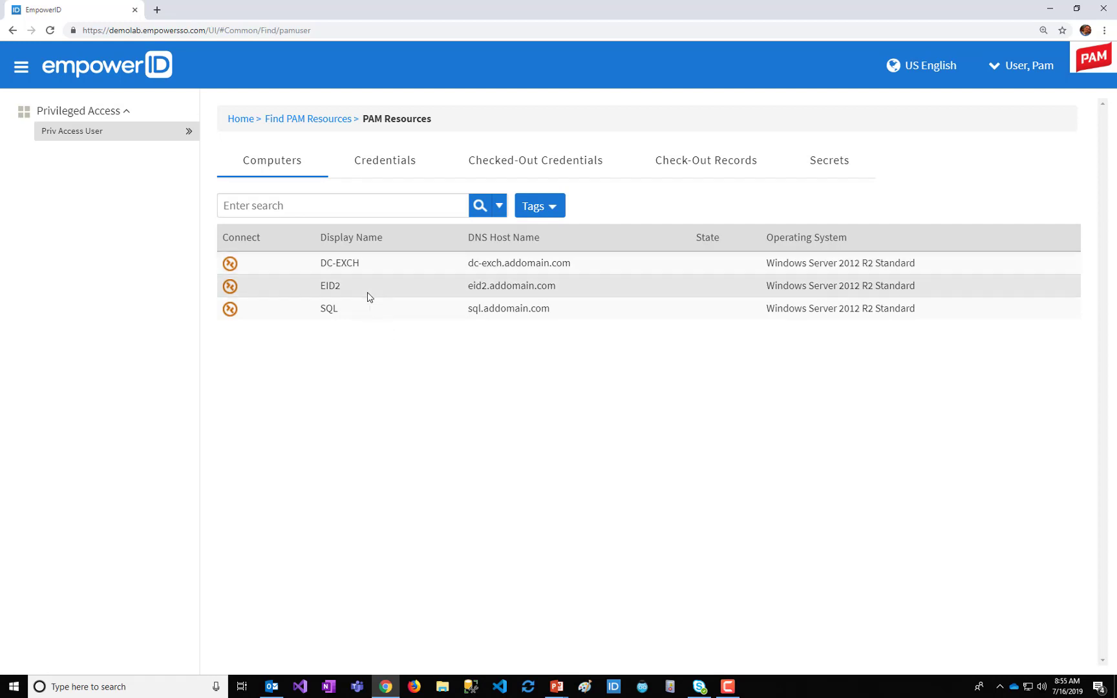
- Show EID2's Start a Session / Request Access options and scroll through them
{"action": "left_click", "coordinate": [228, 287]}
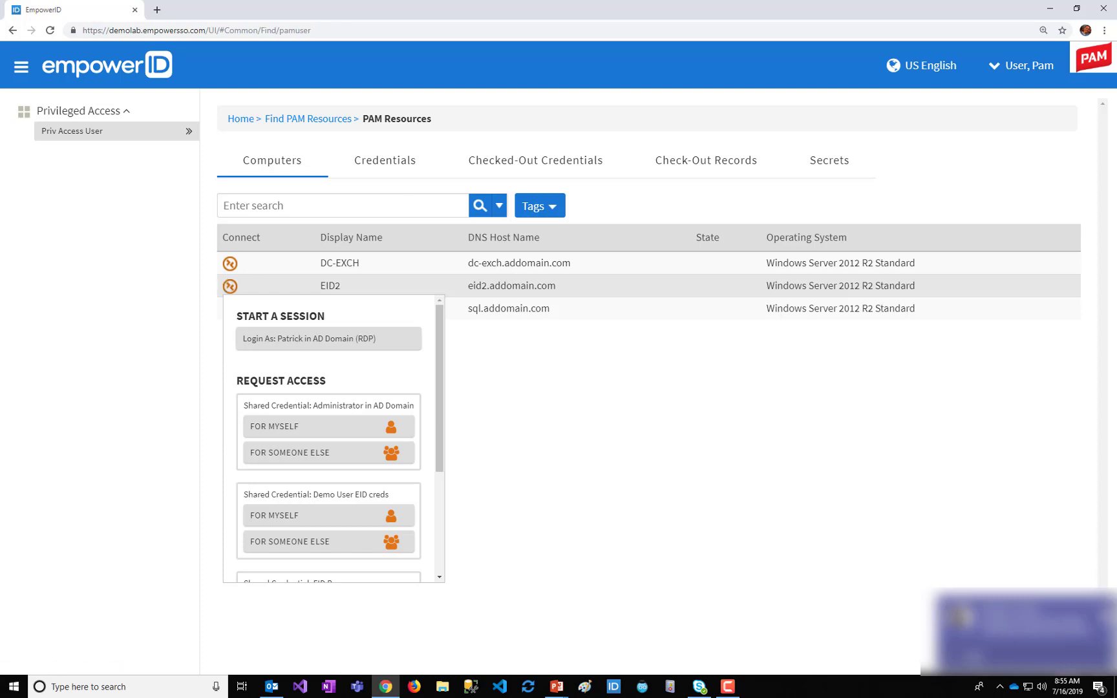
{"action": "left_click", "coordinate": [1105, 617]}
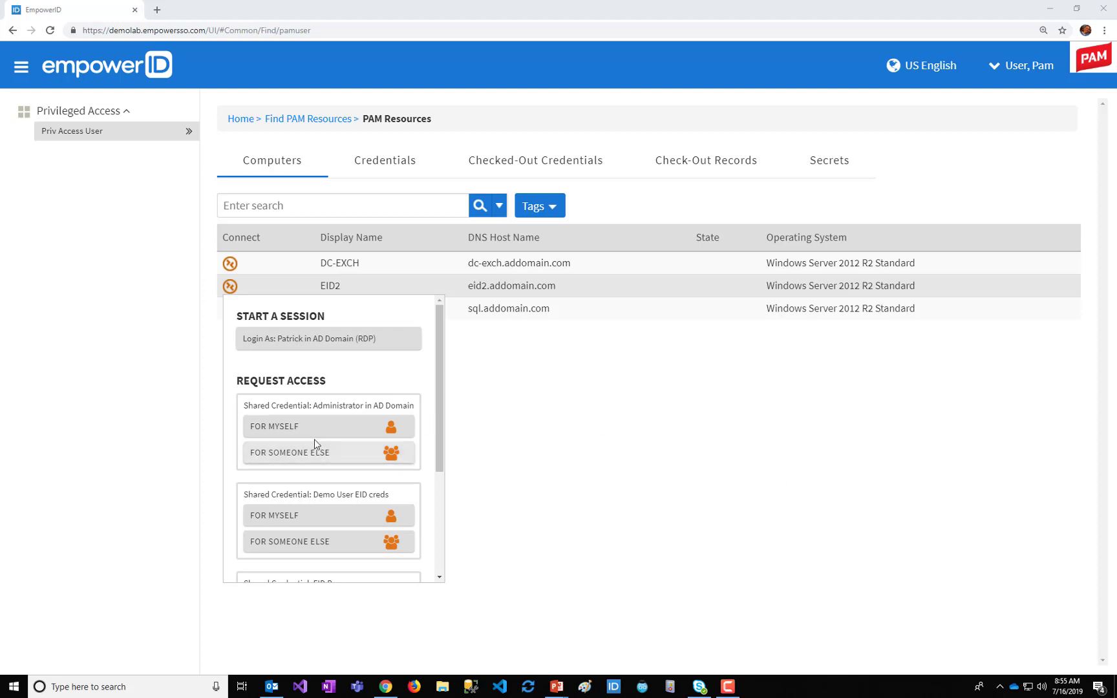
{"action": "scroll", "coordinate": [314, 441], "scroll_direction": "down", "scroll_amount": 3}
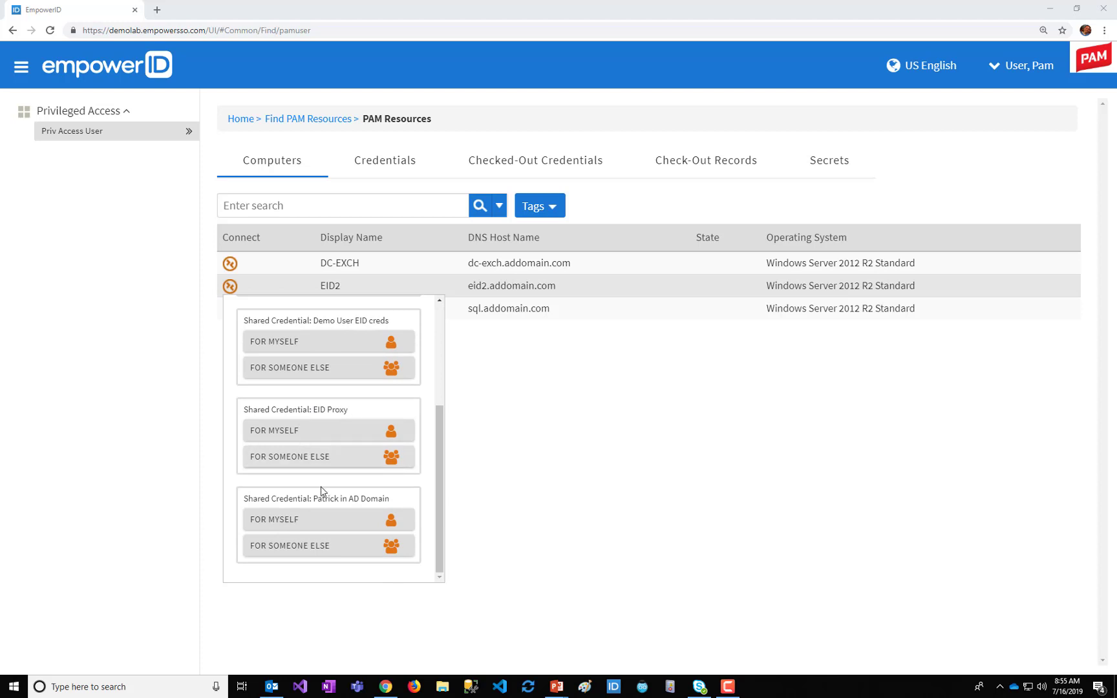
{"action": "scroll", "coordinate": [300, 491], "scroll_direction": "up", "scroll_amount": 3}
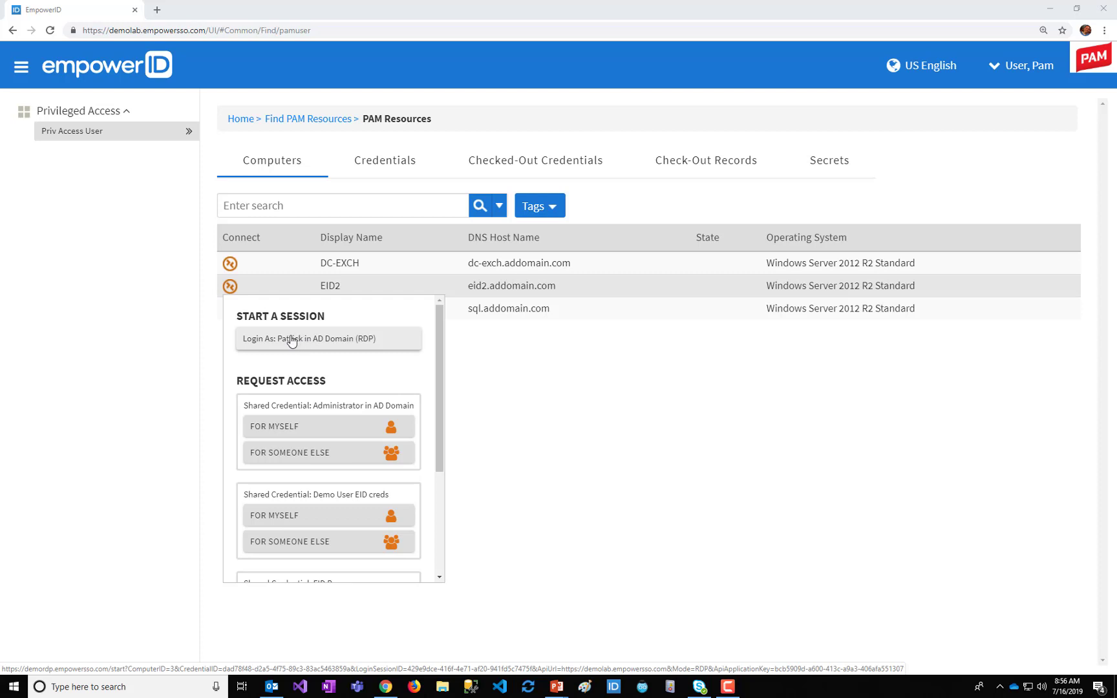
- Open Check-Out Records and highlight the open EID2 record's approver and check-out date
{"action": "left_click", "coordinate": [711, 162]}
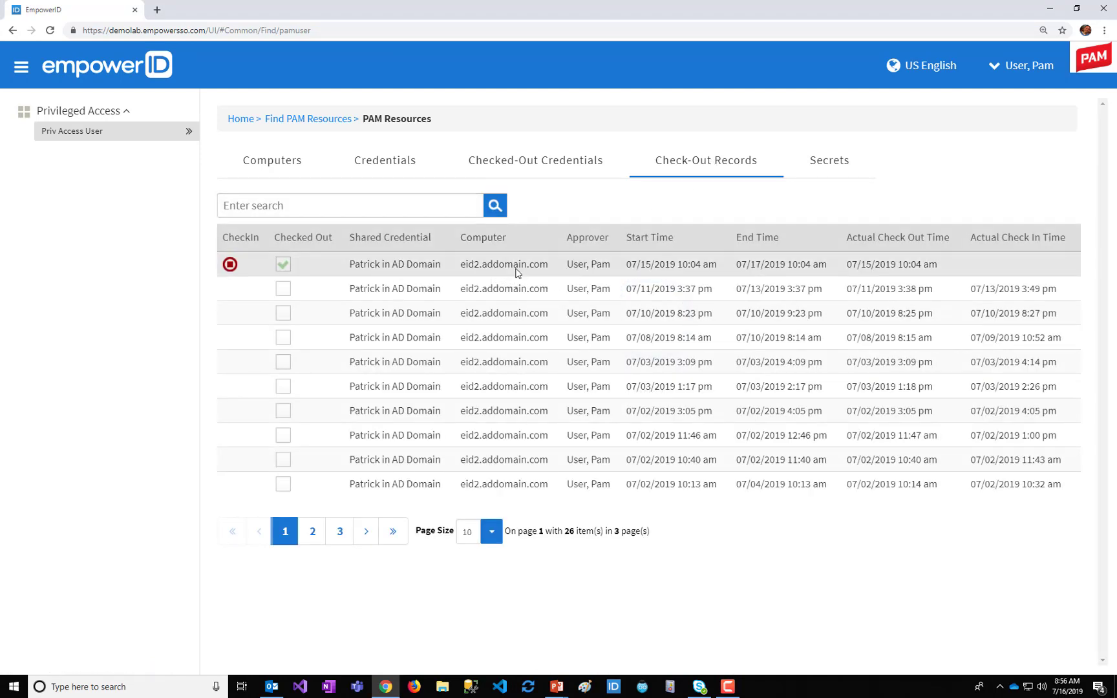
{"action": "double_click", "coordinate": [596, 265]}
{"action": "left_click", "coordinate": [755, 266]}
{"action": "double_click", "coordinate": [865, 265]}
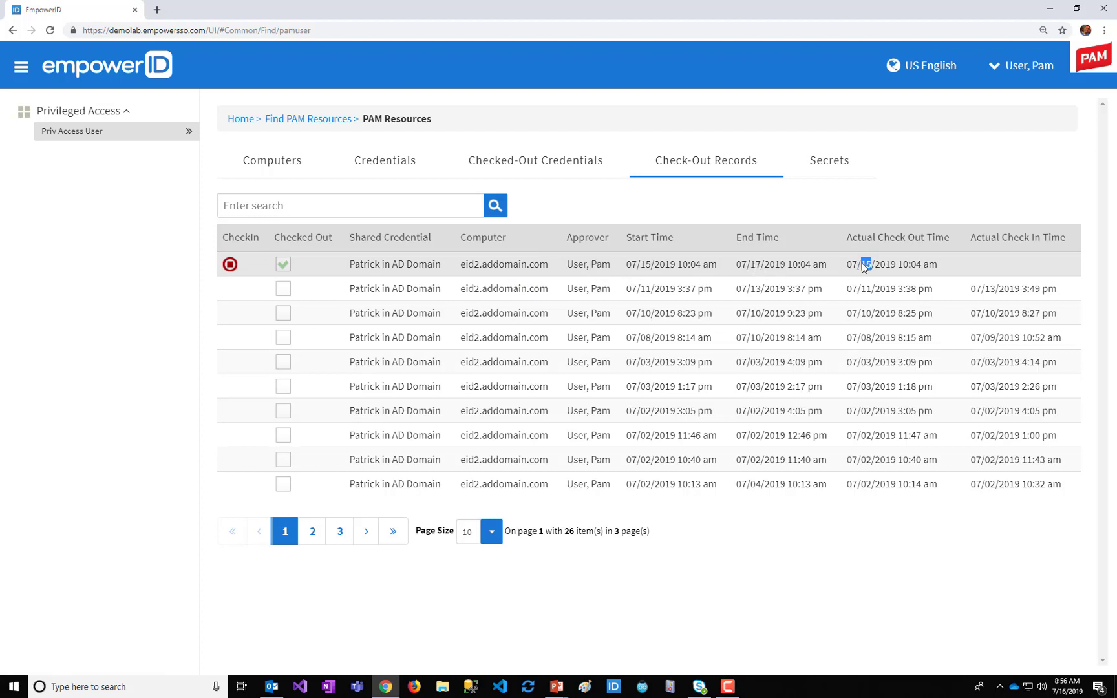
{"action": "left_click", "coordinate": [545, 275]}
- Launch an RDP session on EID2 from the Computers list, entering the master password
{"action": "left_click", "coordinate": [261, 163]}
{"action": "left_click", "coordinate": [229, 288]}
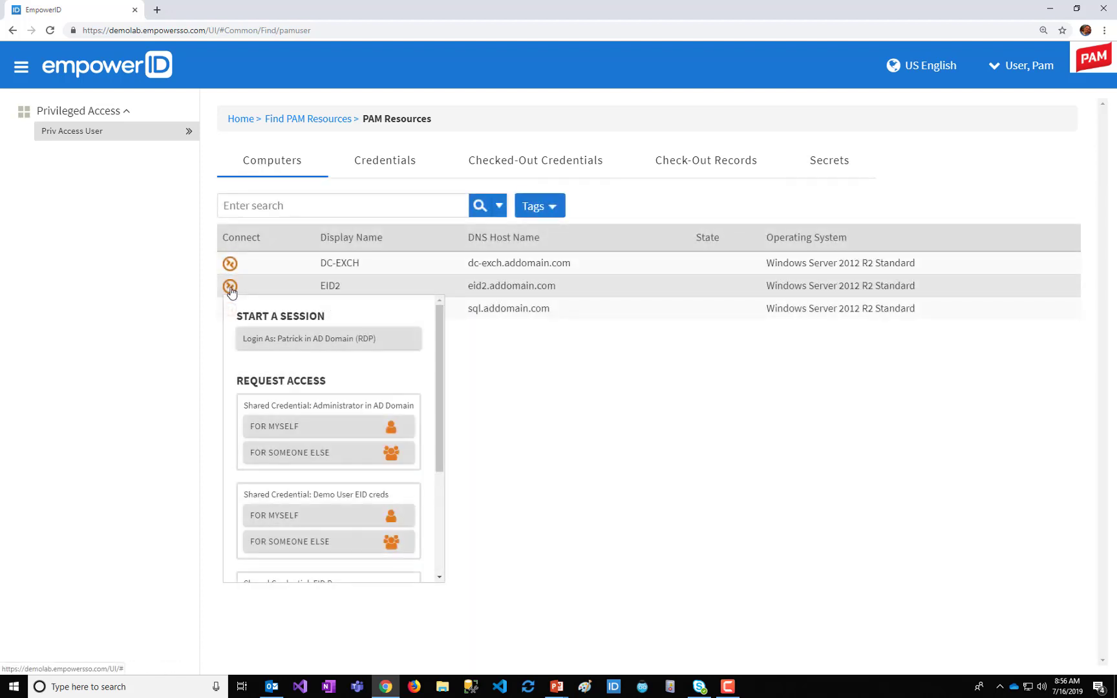
{"action": "left_click", "coordinate": [250, 346]}
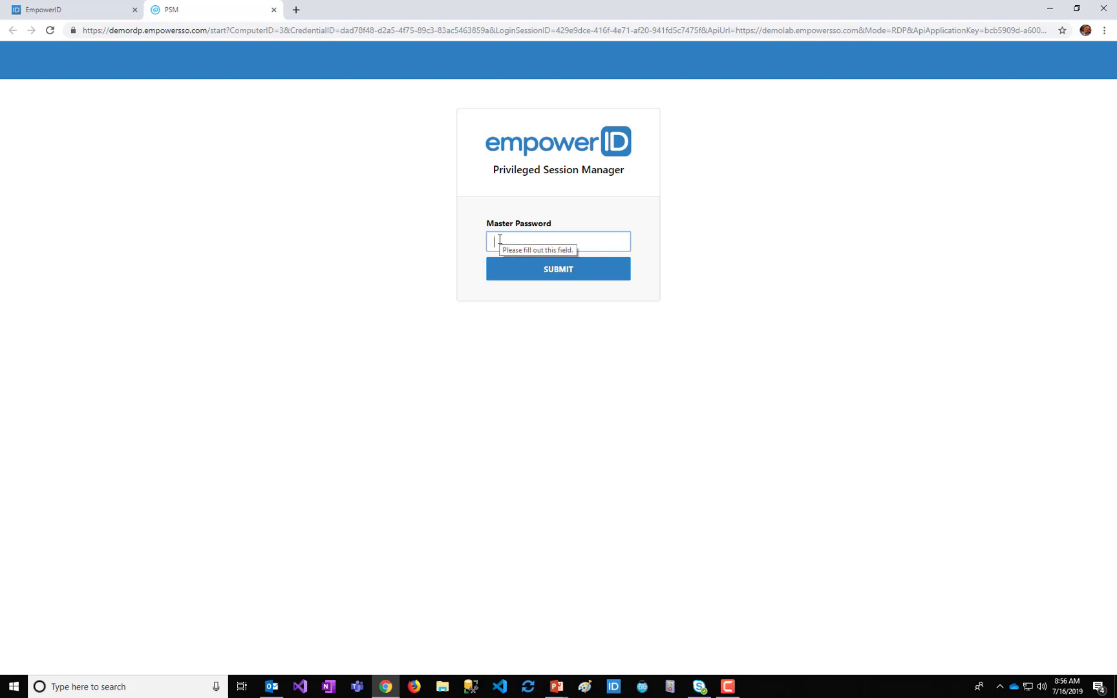
{"action": "type", "text": "****"}
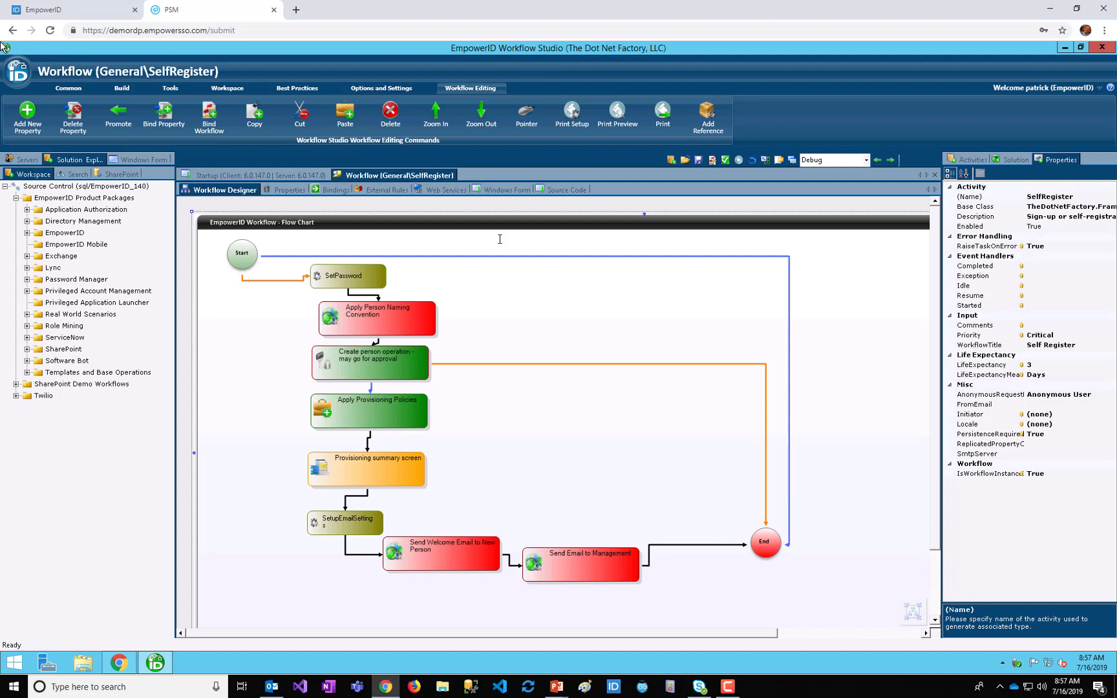
- Expand Directory Management and Group Manager workflows in Workflow Studio to list group activities
{"action": "double_click", "coordinate": [512, 52]}
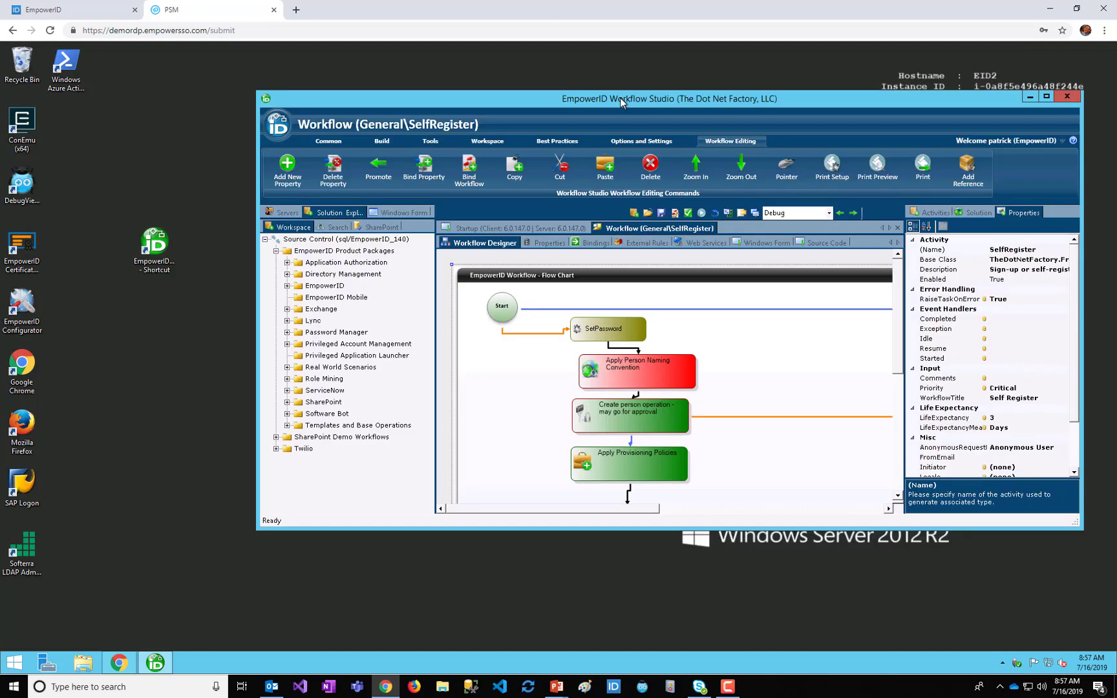
{"action": "double_click", "coordinate": [620, 98]}
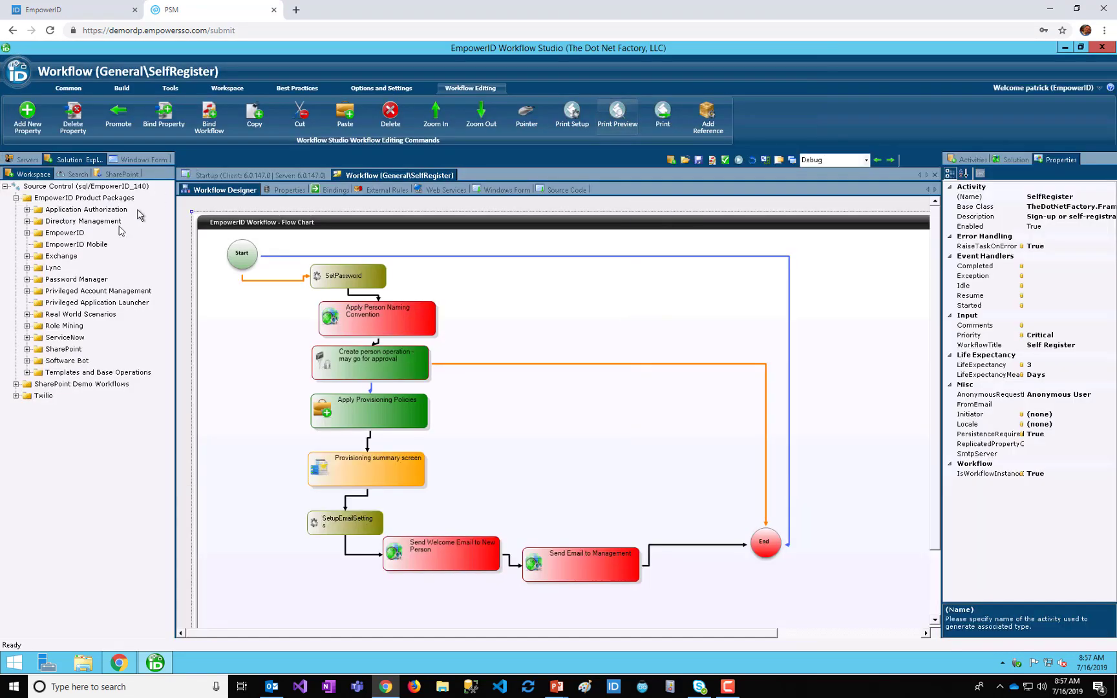
{"action": "double_click", "coordinate": [83, 222]}
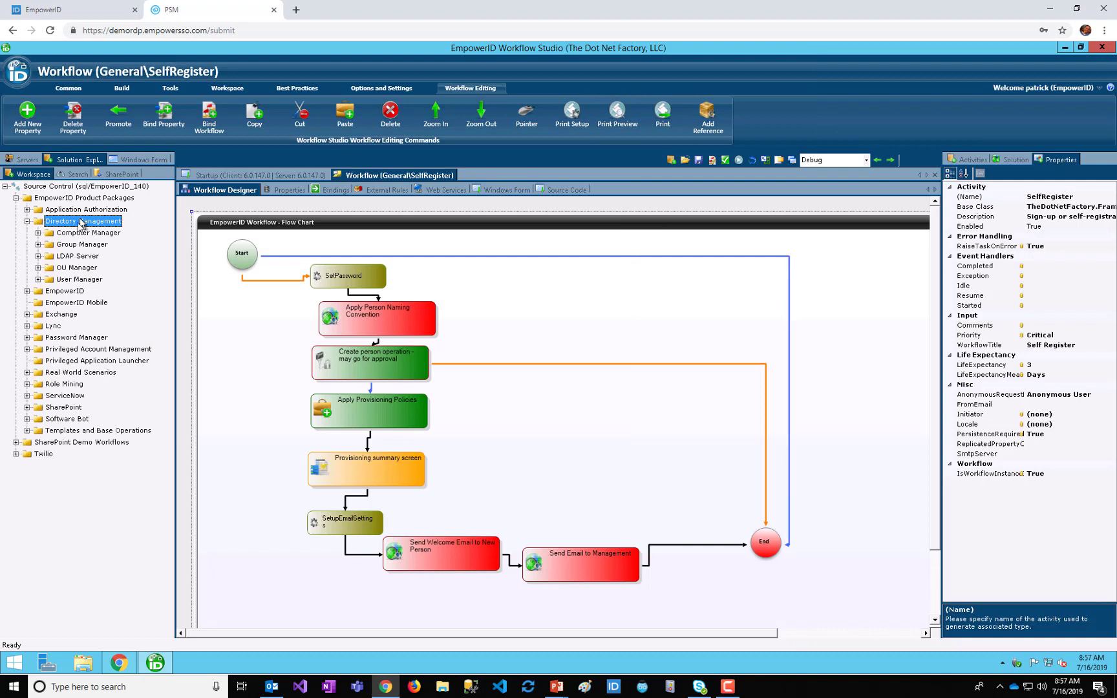
{"action": "double_click", "coordinate": [74, 246]}
{"action": "double_click", "coordinate": [81, 268]}
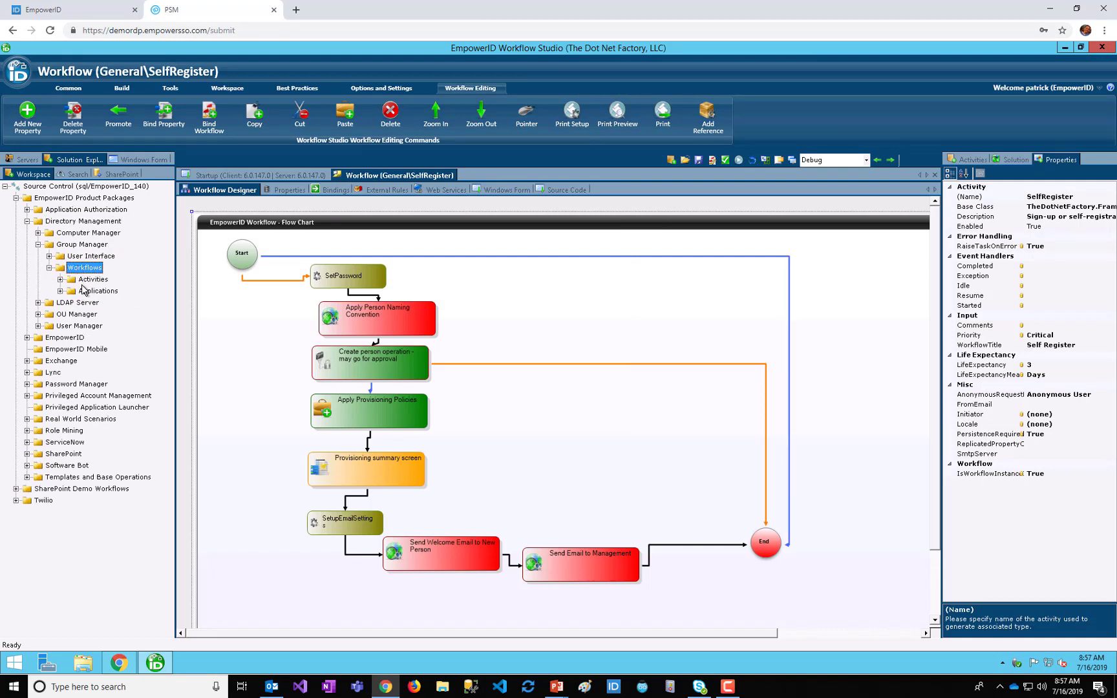
{"action": "double_click", "coordinate": [89, 281]}
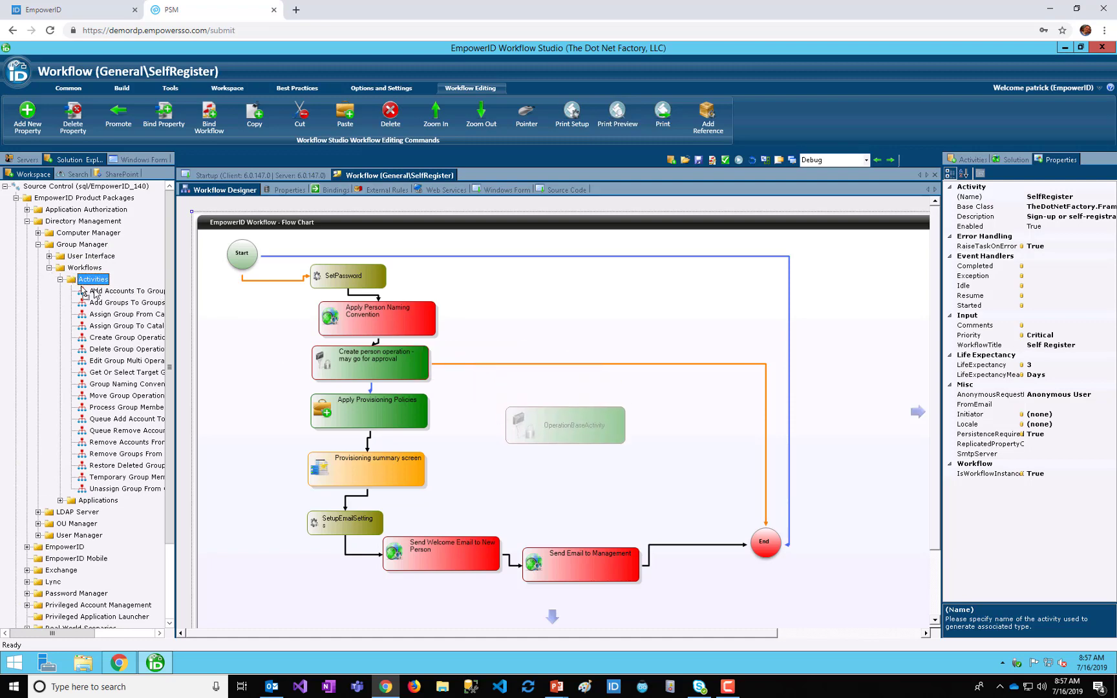
- Add an OperationBaseActivity after Apply Provisioning Policies, review External Rules, and start a new incognito window
{"action": "left_click_drag", "start_coordinate": [96, 294], "coordinate": [502, 419]}
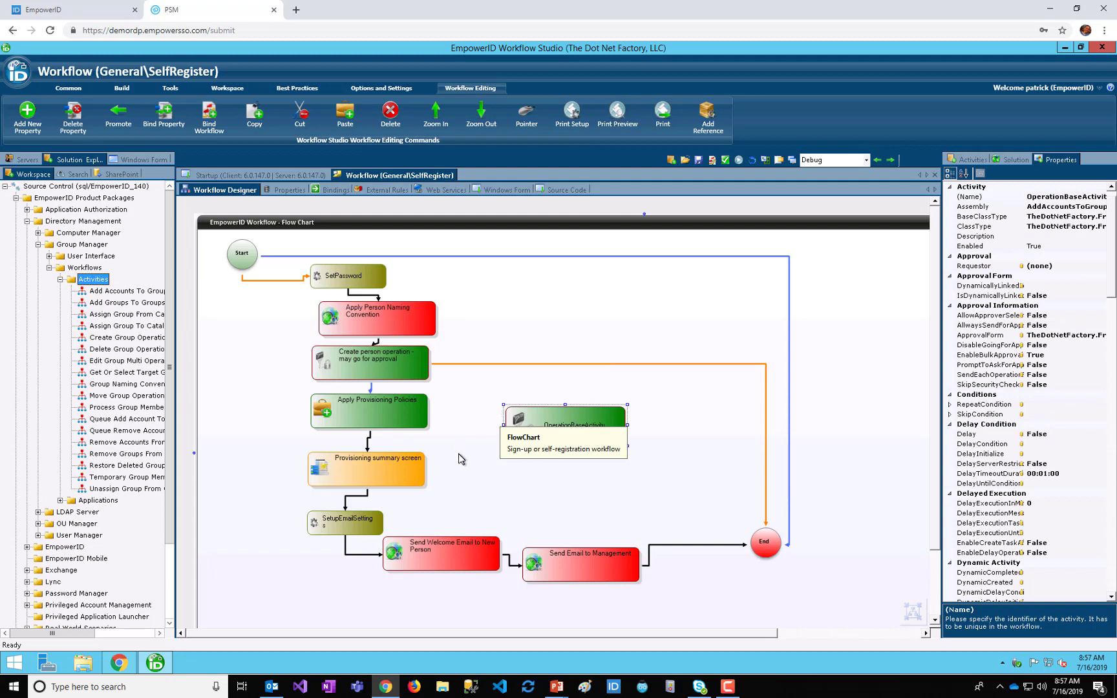
{"action": "left_click_drag", "start_coordinate": [430, 412], "coordinate": [500, 431]}
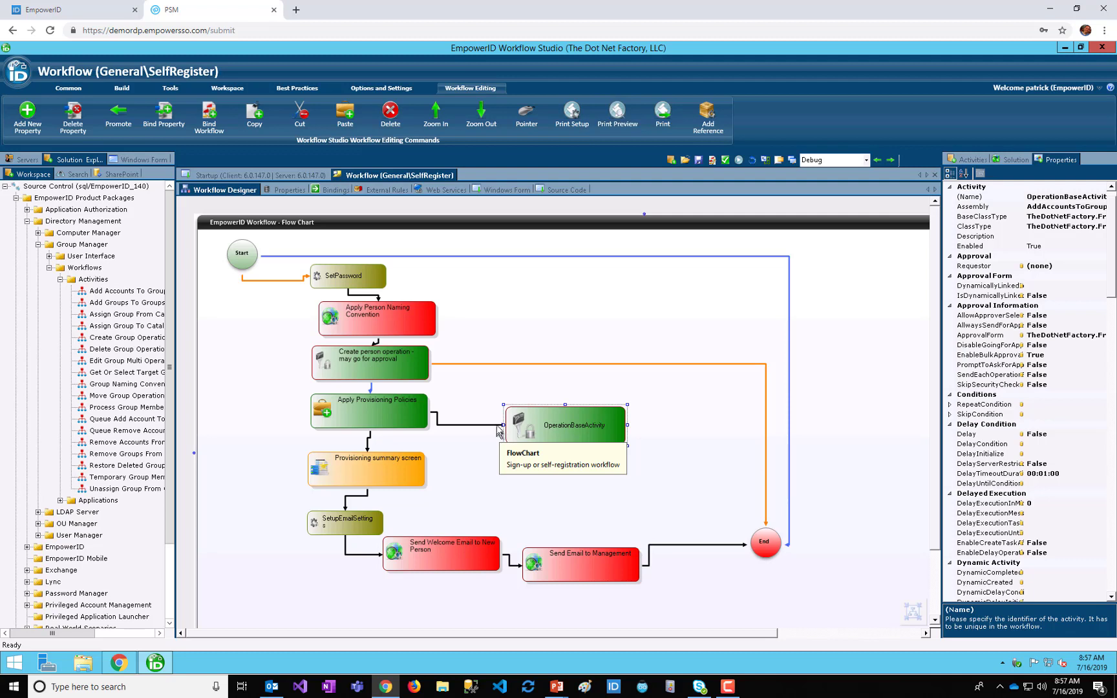
{"action": "left_click", "coordinate": [384, 190]}
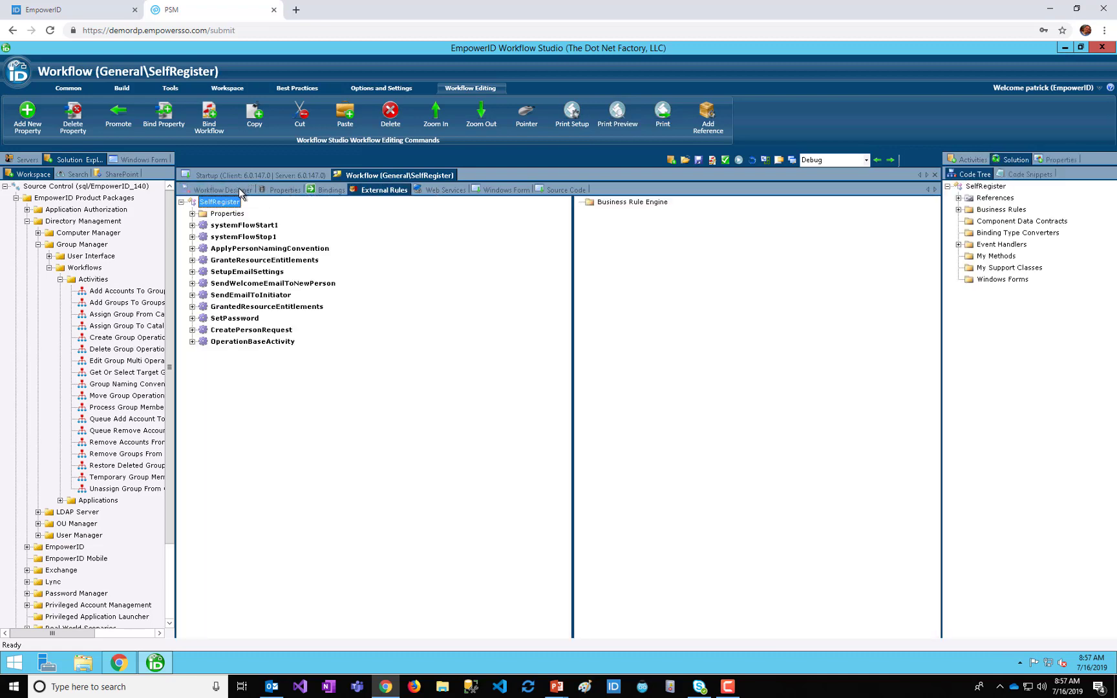
{"action": "left_click", "coordinate": [241, 192]}
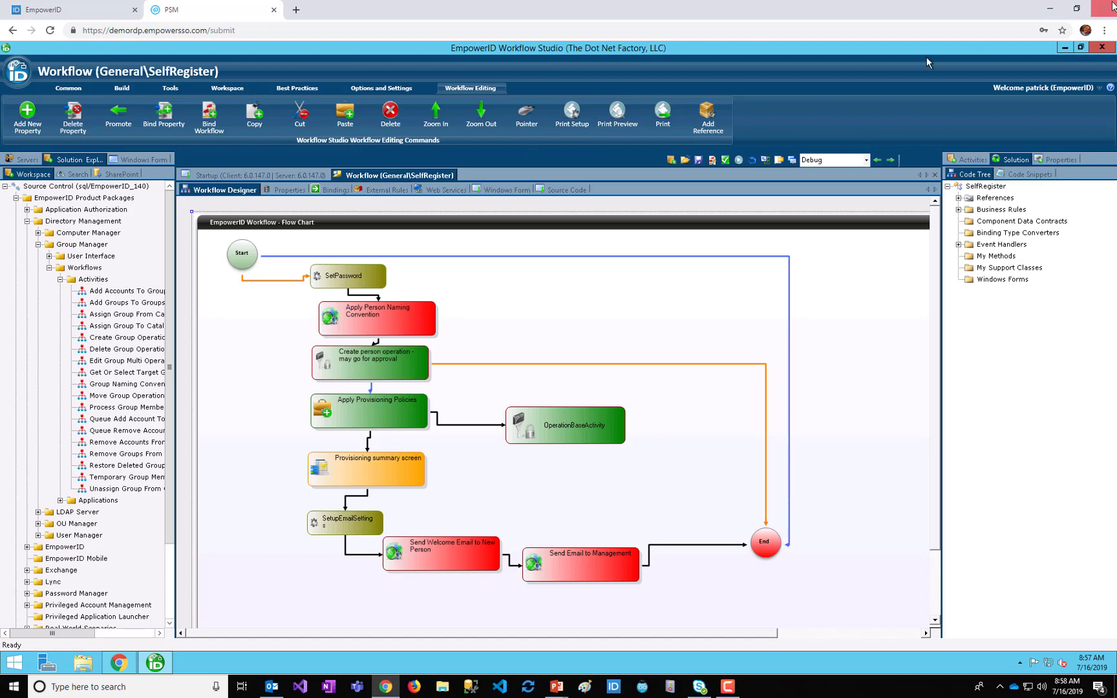
{"action": "left_click", "coordinate": [1105, 30]}
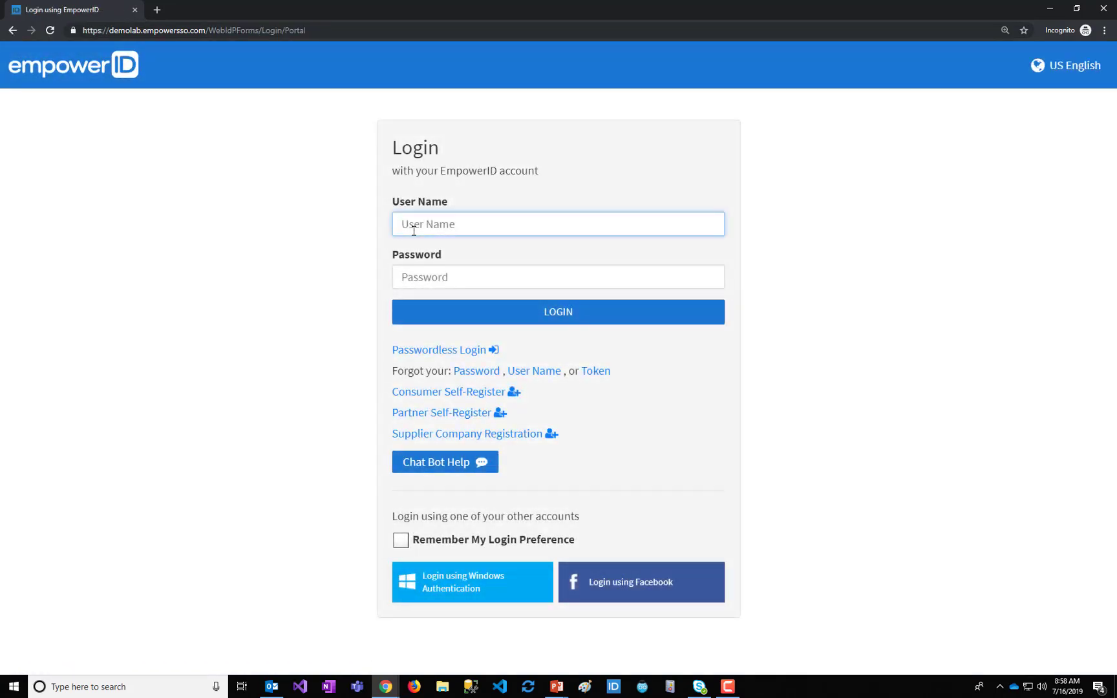
- Log in to EmpowerID with the PAM administrator account and its password
{"action": "type", "text": "pamadmin"}
{"action": "key", "text": "Tab"}
{"action": "type", "text": "*********"}
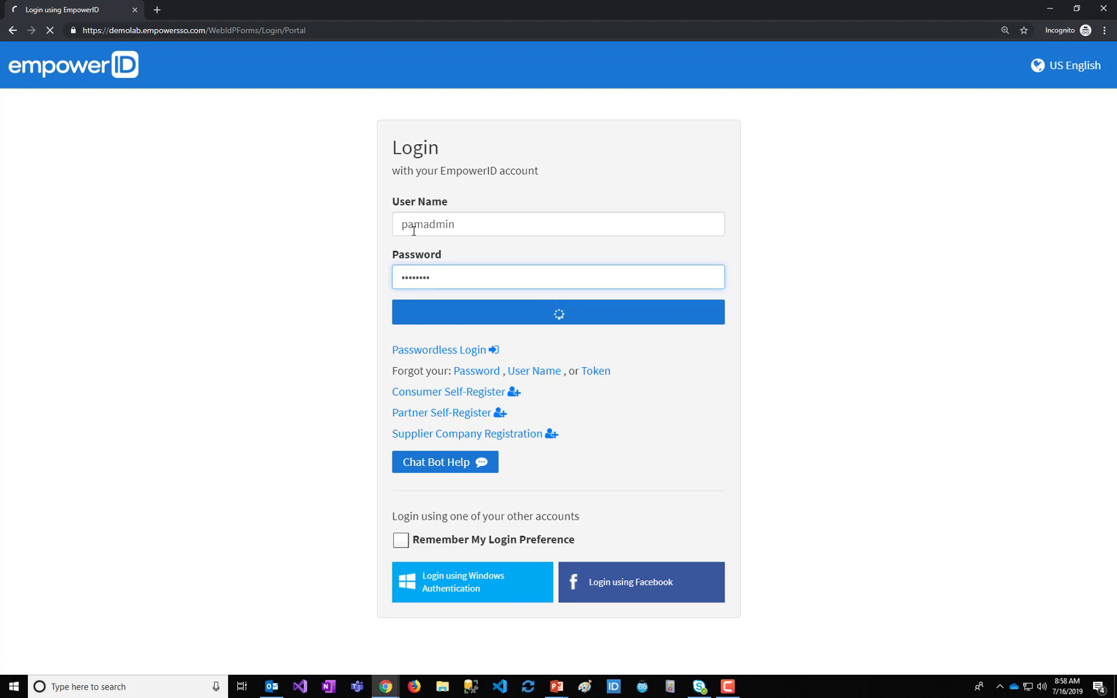
{"action": "key", "text": "Return"}
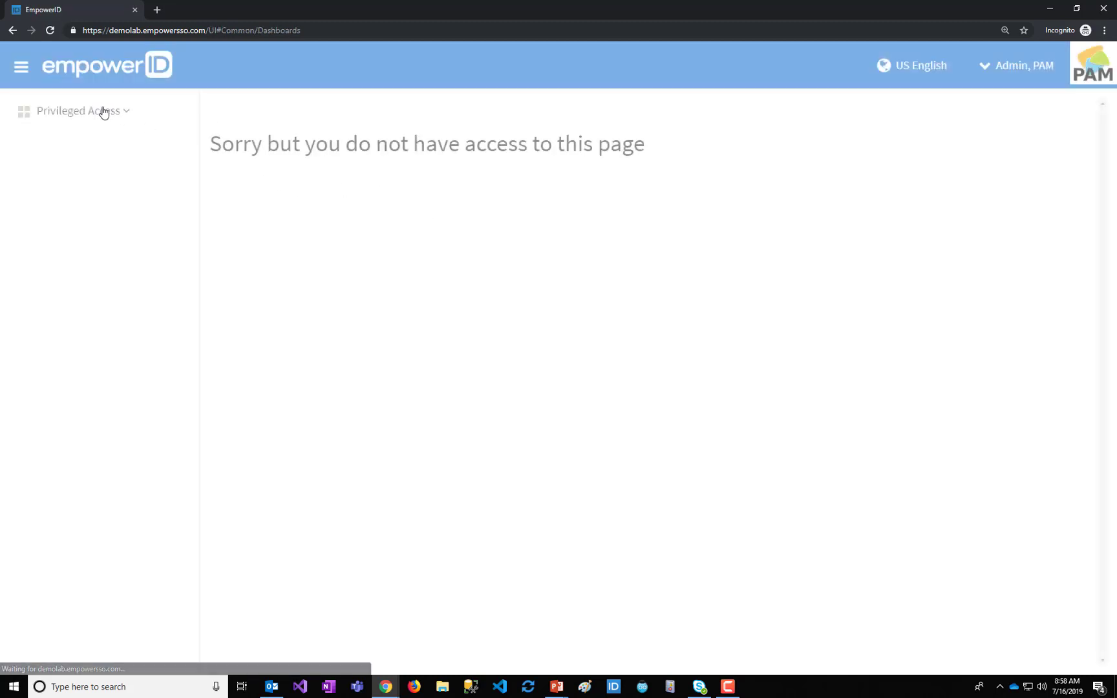
- Go to Privileged Access and open the RDP/SSH Sessions list
{"action": "left_click", "coordinate": [91, 111]}
{"action": "left_click", "coordinate": [73, 136]}
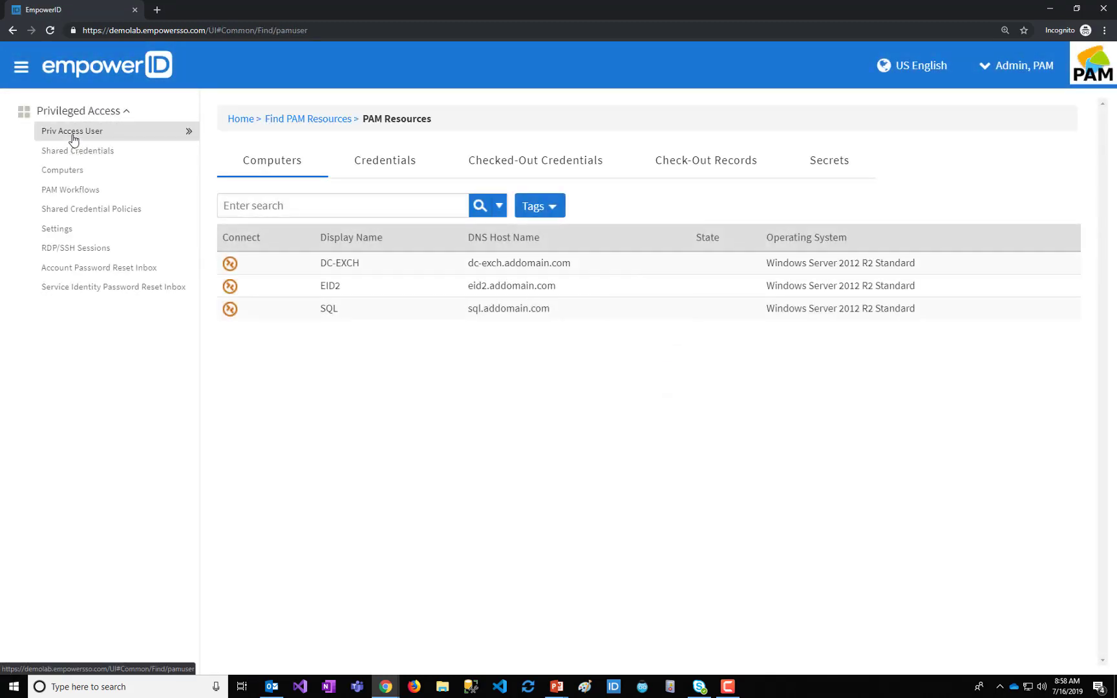
{"action": "left_click", "coordinate": [86, 249]}
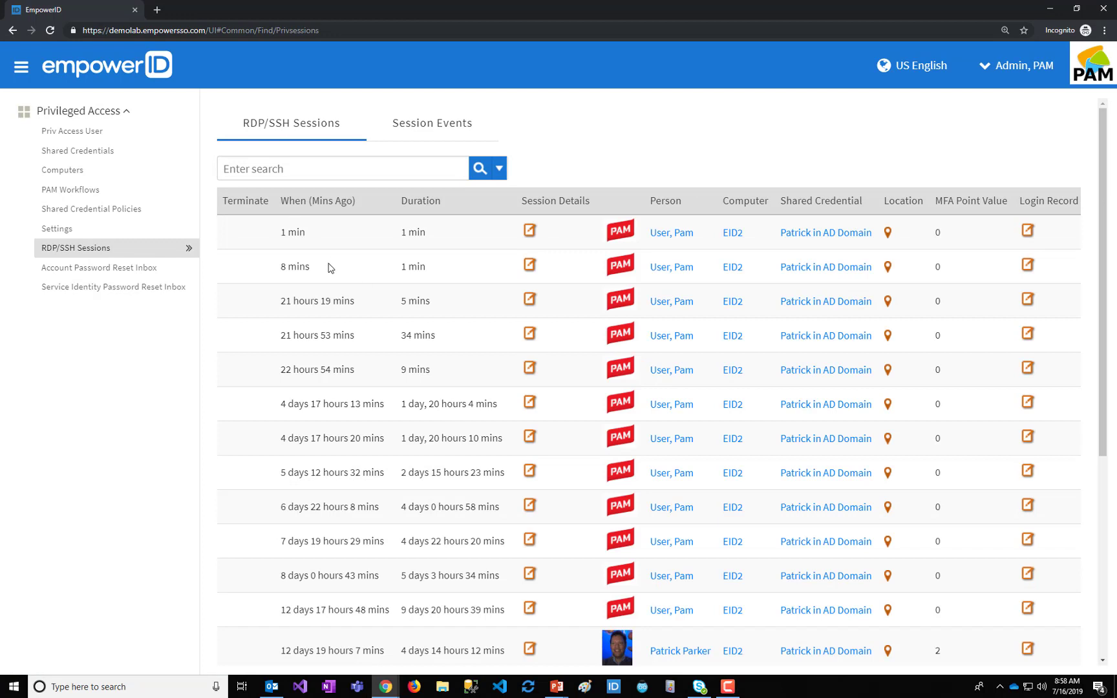
{"action": "left_click", "coordinate": [888, 233]}
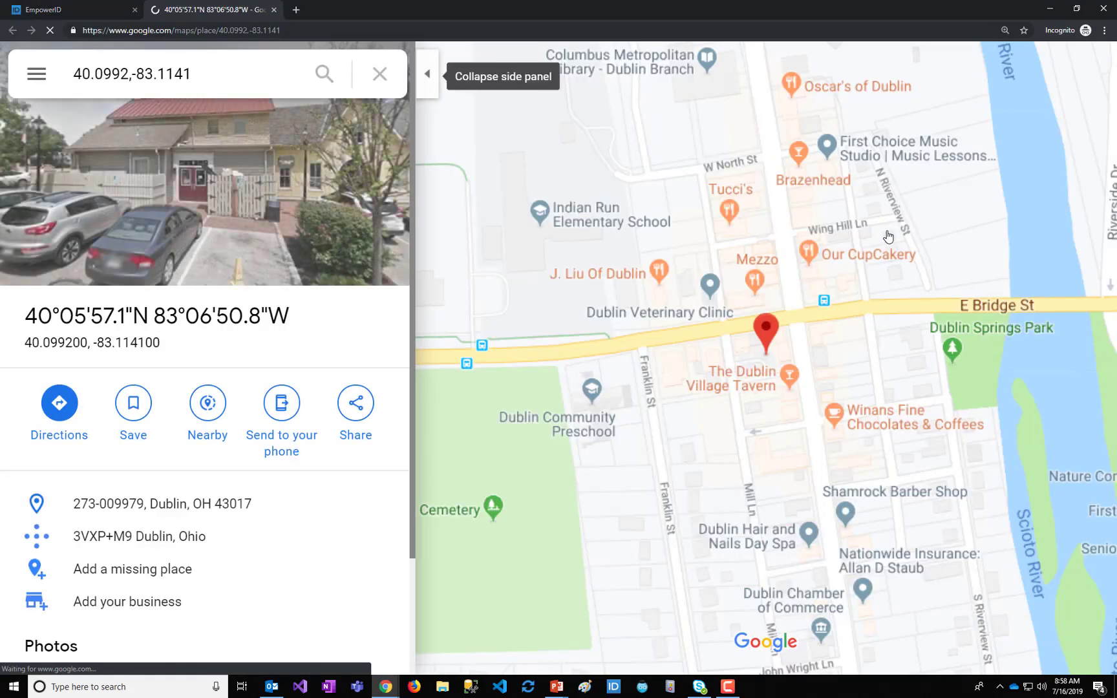
{"action": "scroll", "coordinate": [753, 359], "scroll_direction": "down", "scroll_amount": 1}
{"action": "scroll", "coordinate": [754, 359], "scroll_direction": "down", "scroll_amount": 2}
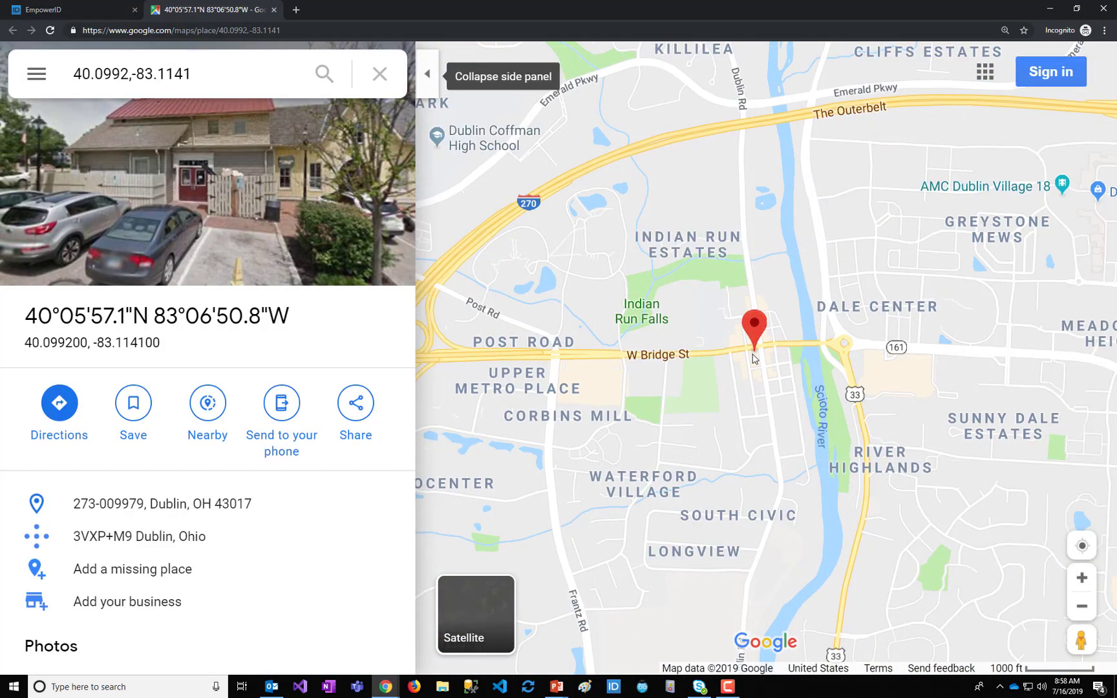
{"action": "left_click", "coordinate": [274, 9]}
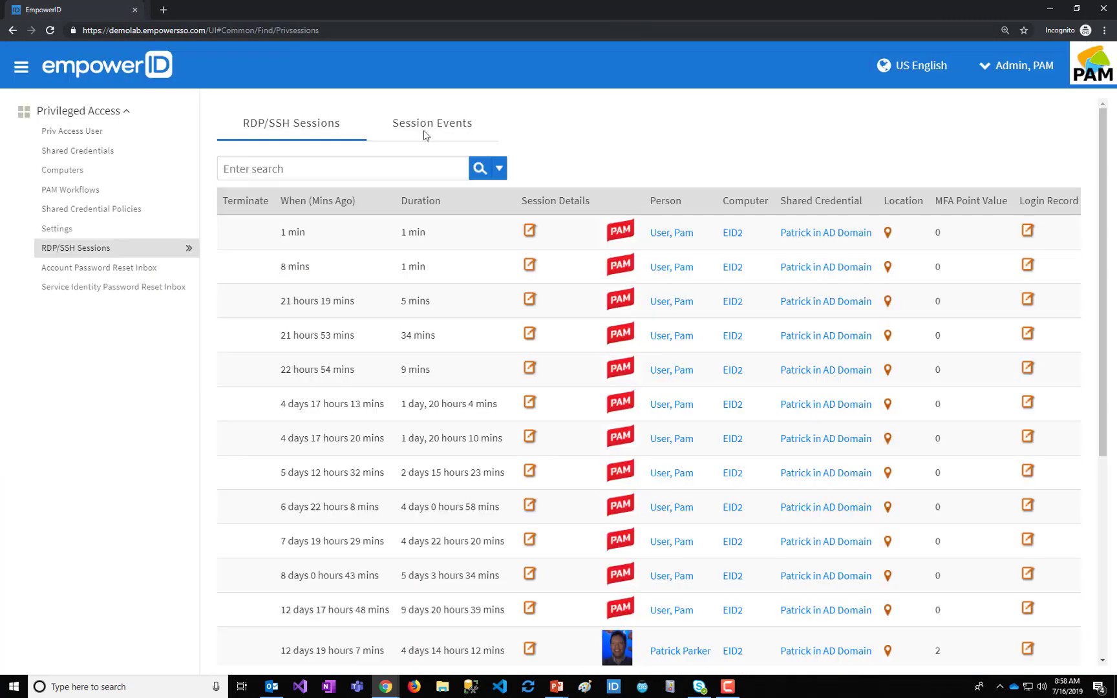
- Select the MFA Point Value of the 8 mins session in the RDP/SSH sessions list
{"action": "double_click", "coordinate": [937, 267]}
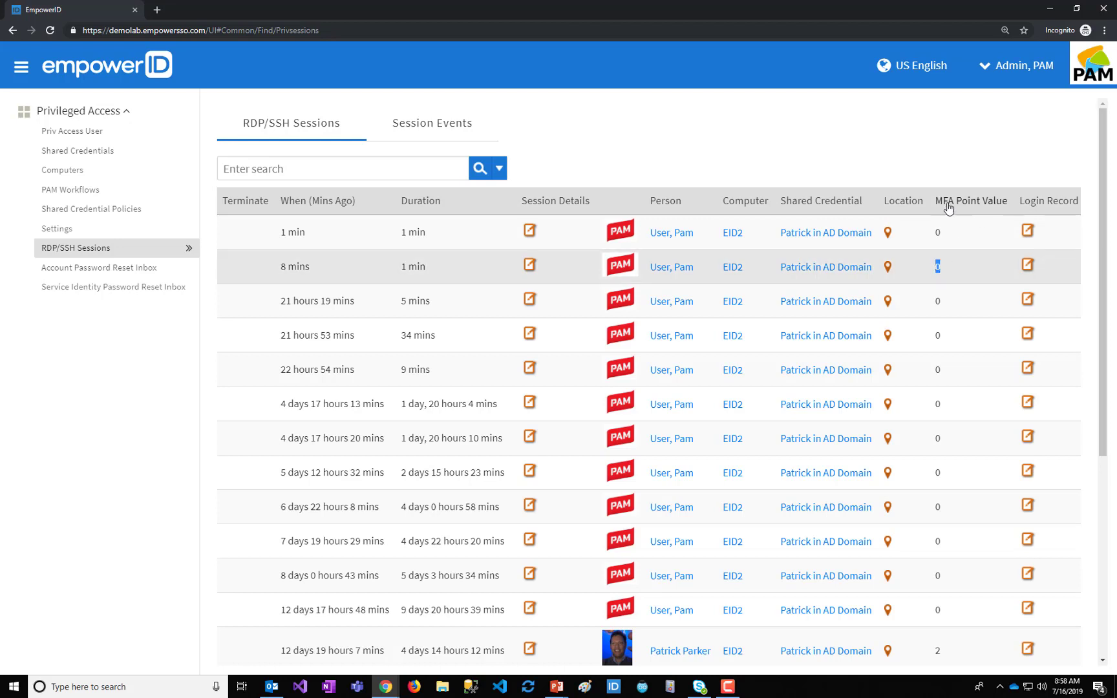
{"action": "left_click_drag", "start_coordinate": [949, 270], "coordinate": [948, 272]}
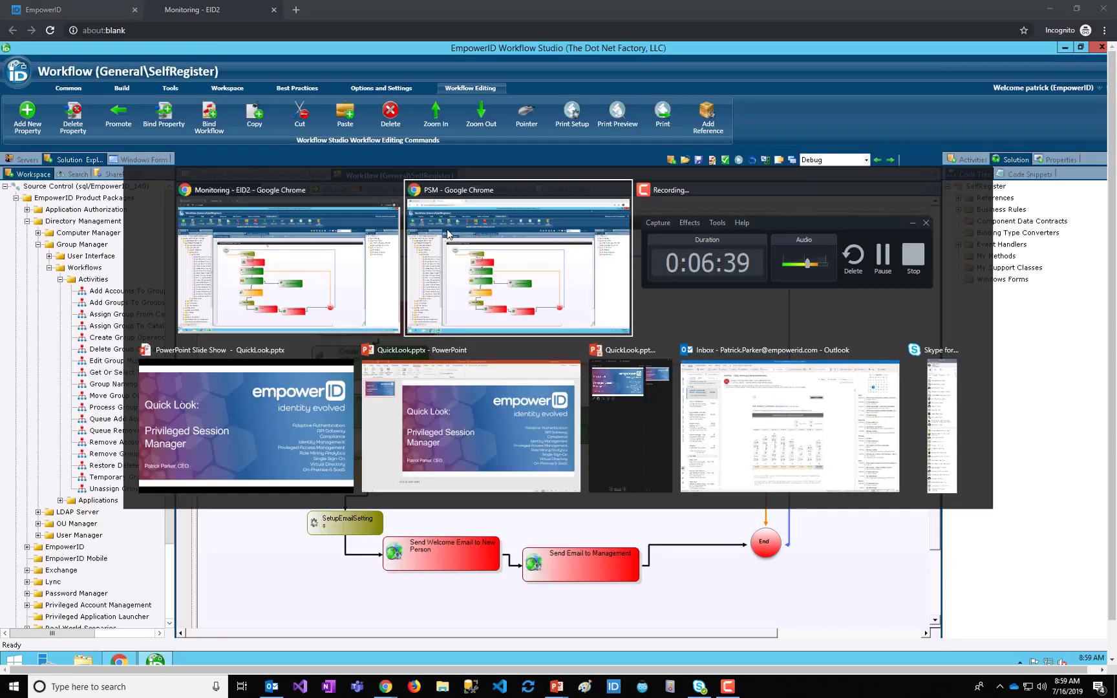
- In the PSM window, move the OperationBaseActivity node slightly right in the designer
{"action": "left_click", "coordinate": [446, 234]}
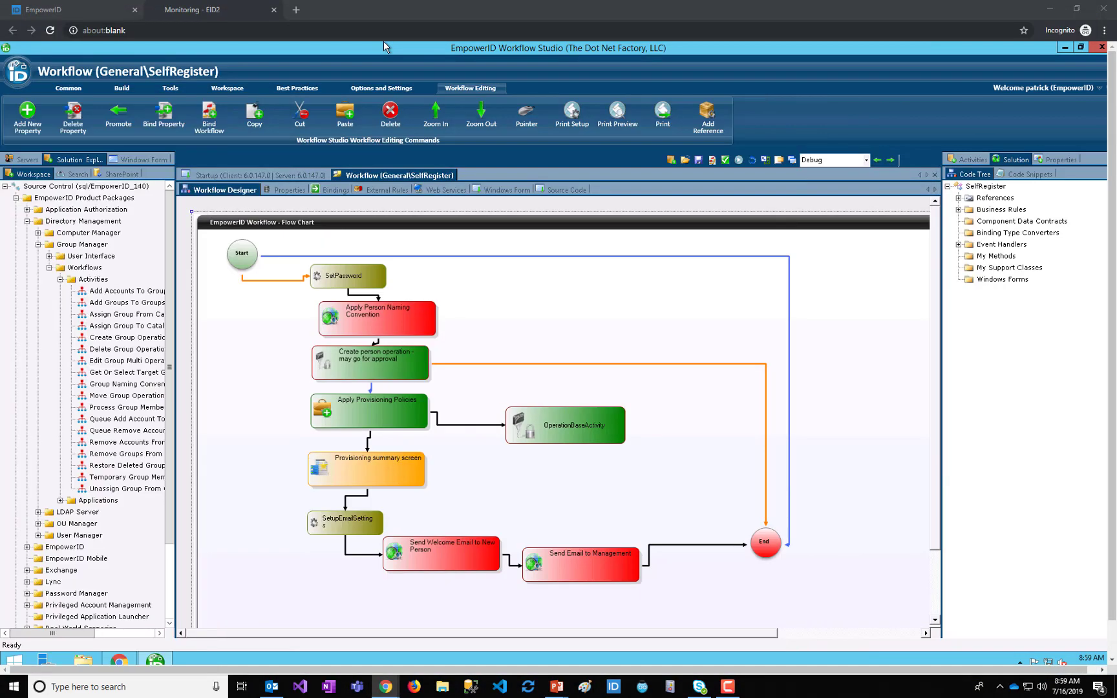
{"action": "left_click", "coordinate": [573, 426]}
{"action": "left_click", "coordinate": [591, 420]}
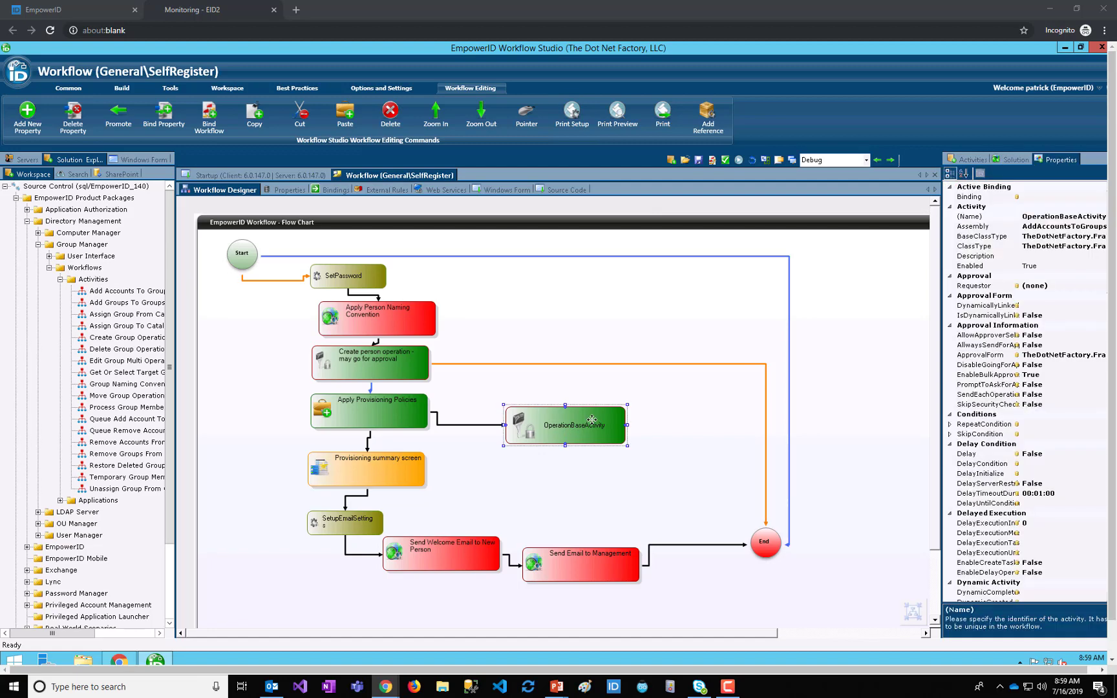
{"action": "left_click_drag", "start_coordinate": [591, 419], "coordinate": [628, 455]}
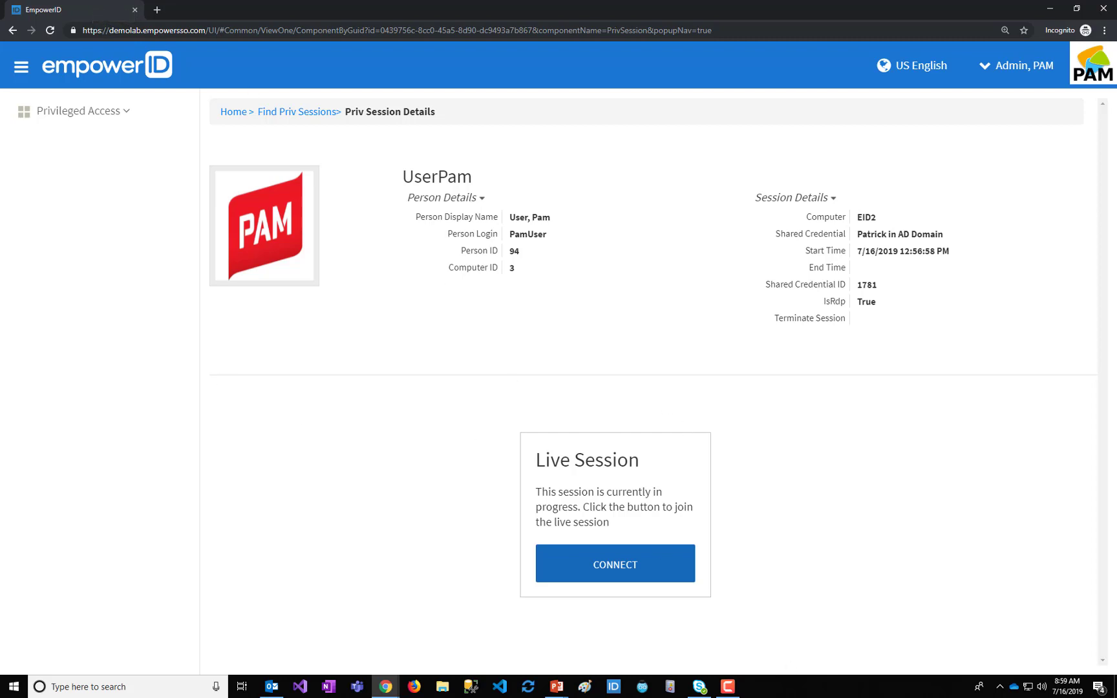
- Connect to the in-progress EID2 session from the Live Session panel
{"action": "left_click", "coordinate": [615, 564]}
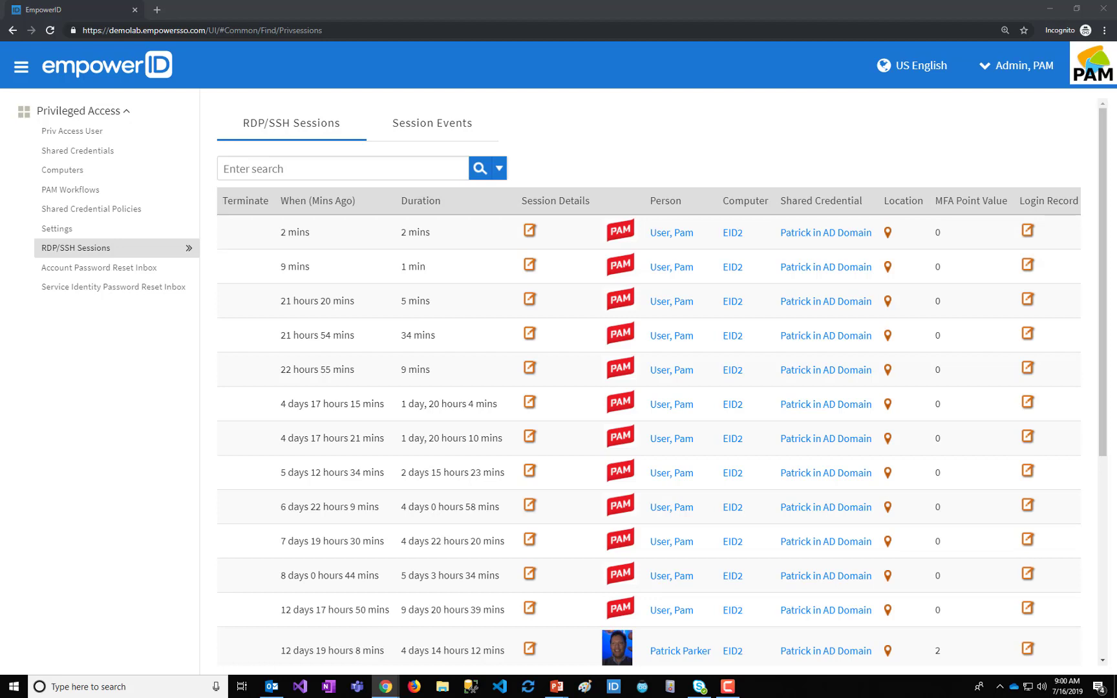
- Refresh the sessions list and play the latest EID2 session's recording from its details page
{"action": "left_click", "coordinate": [480, 168]}
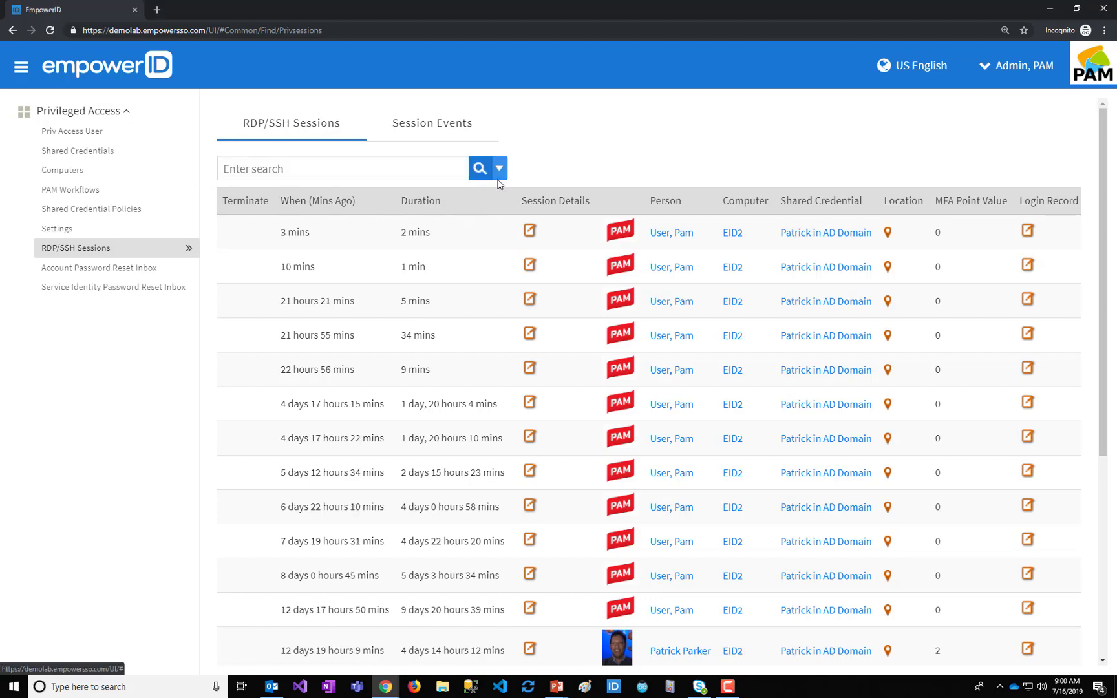
{"action": "left_click", "coordinate": [532, 233]}
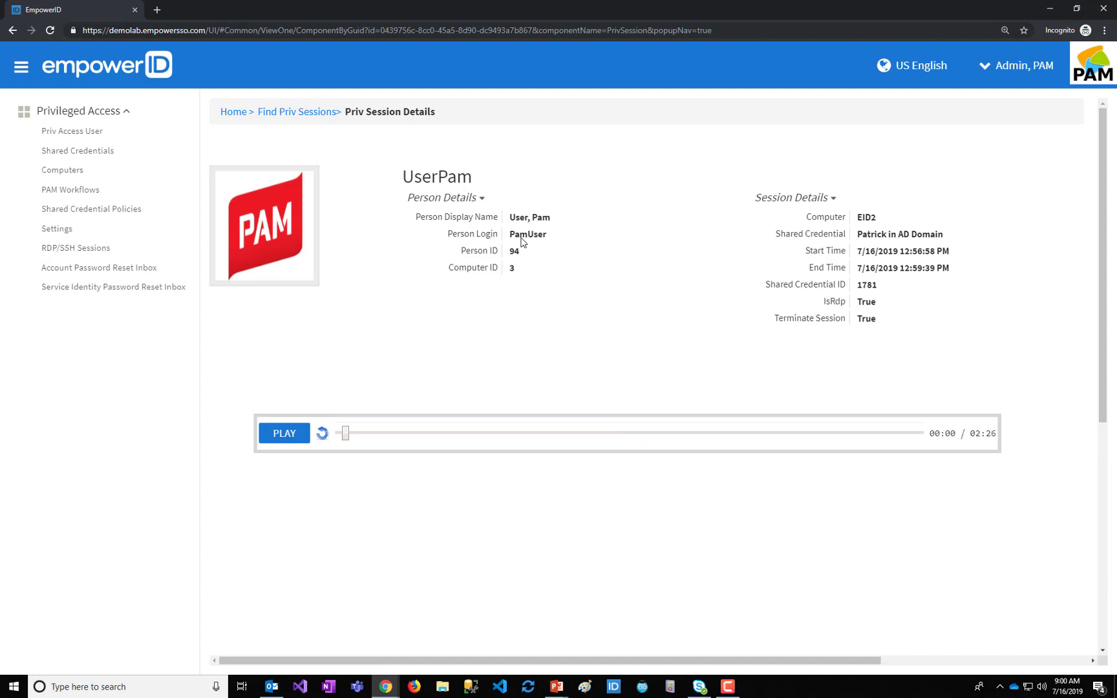
{"action": "left_click", "coordinate": [285, 434]}
- Skip the recording forward past 01:16 to about 02:12
{"action": "scroll", "coordinate": [662, 364], "scroll_direction": "down", "scroll_amount": 1}
{"action": "scroll", "coordinate": [663, 364], "scroll_direction": "down", "scroll_amount": 3}
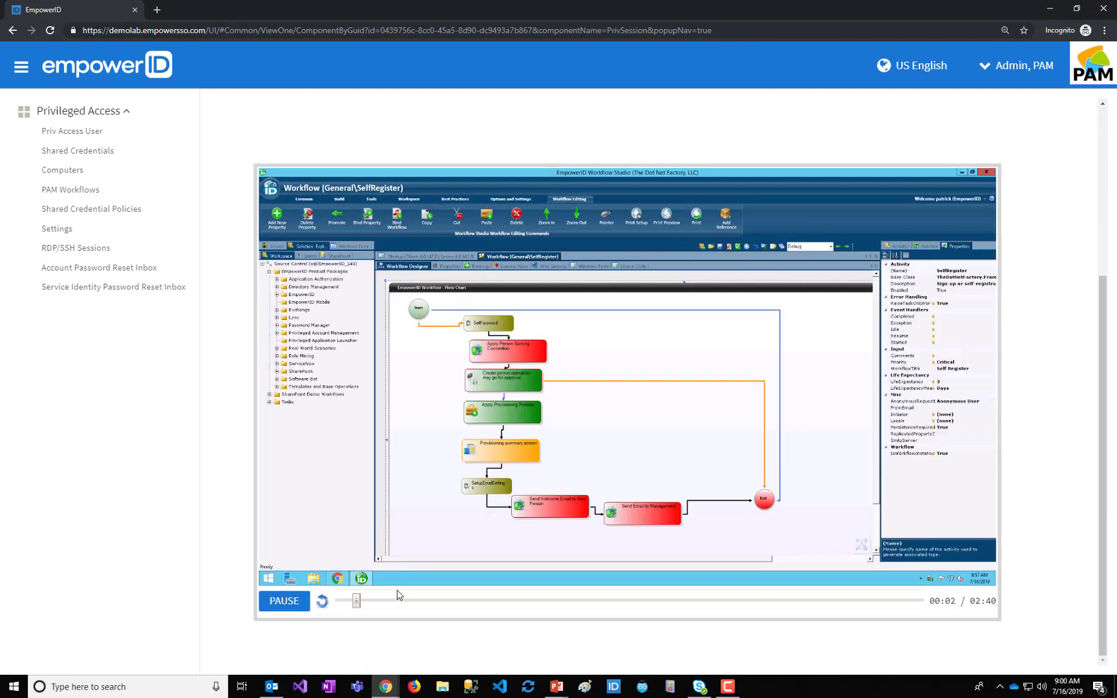
{"action": "left_click_drag", "start_coordinate": [360, 600], "coordinate": [616, 597]}
{"action": "left_click", "coordinate": [616, 600]}
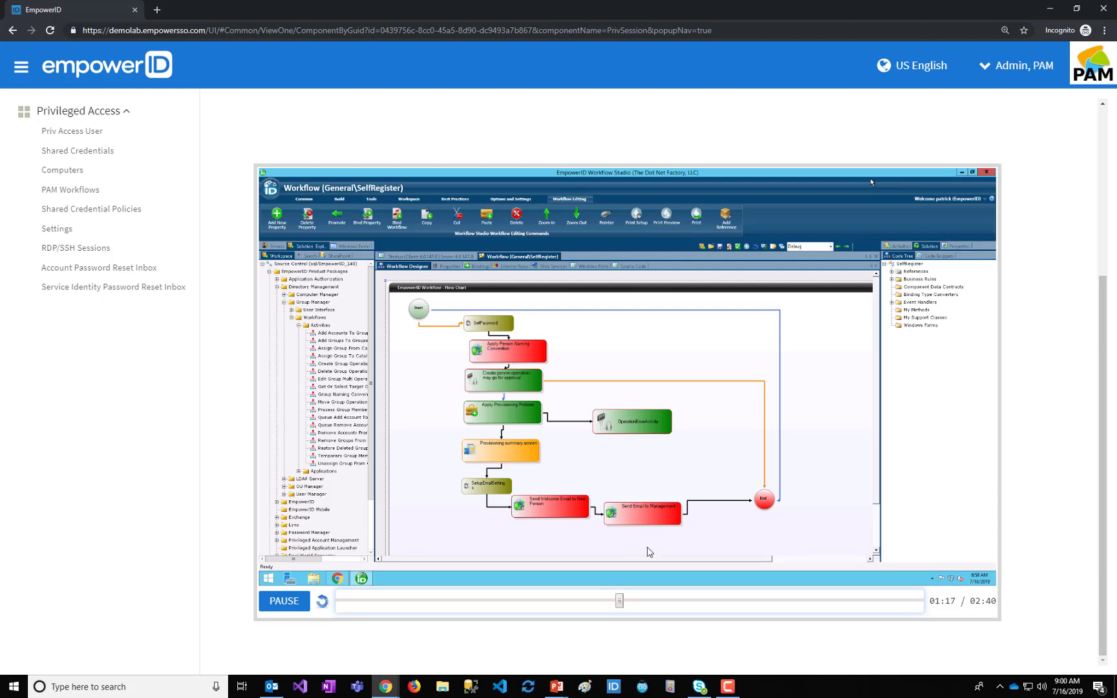
{"action": "left_click_drag", "start_coordinate": [622, 602], "coordinate": [794, 602]}
{"action": "scroll", "coordinate": [236, 534], "scroll_direction": "up", "scroll_amount": 4}
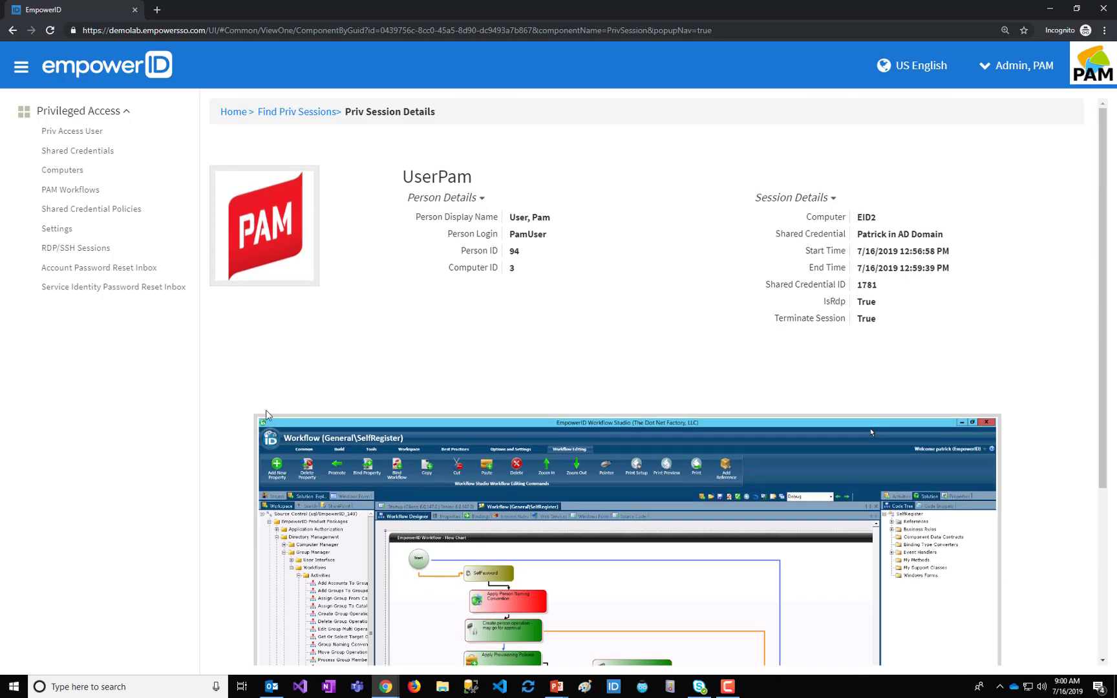